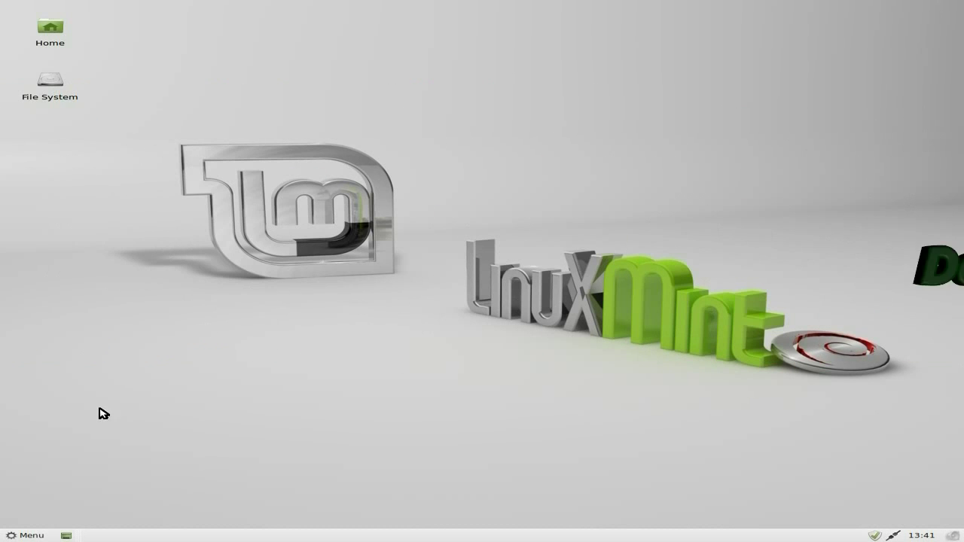
Step: Search the Software Manager for openshot, then close the Software Manager
left_click(32, 535)
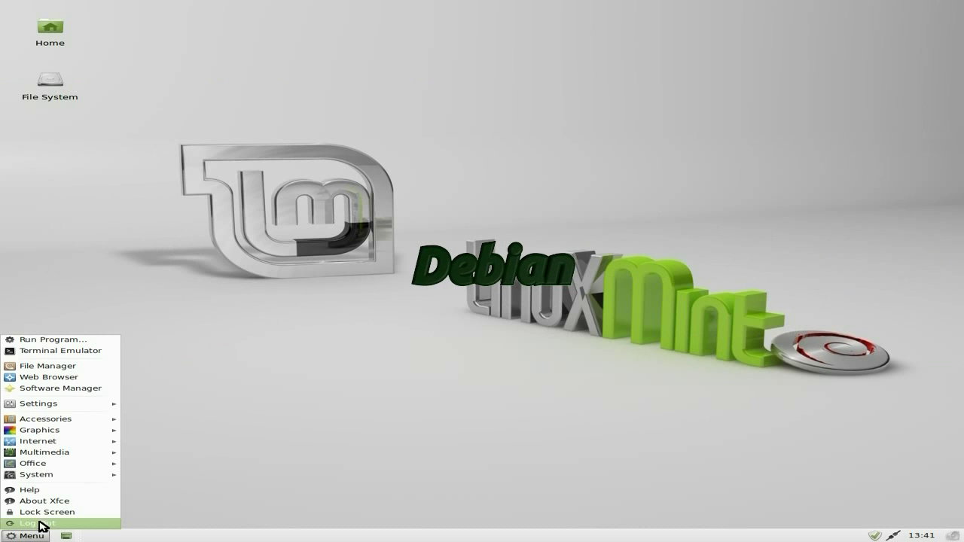
mouse_move(62, 457)
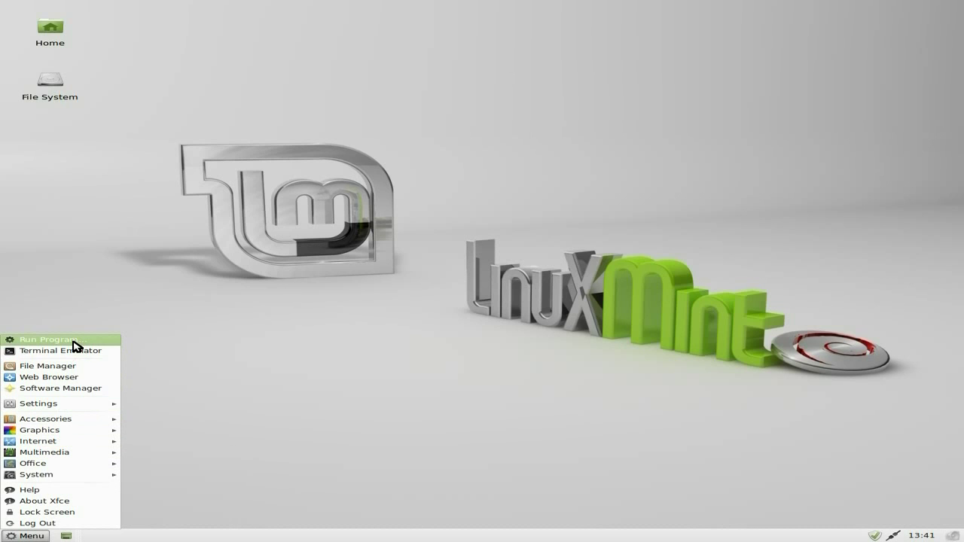
left_click(65, 389)
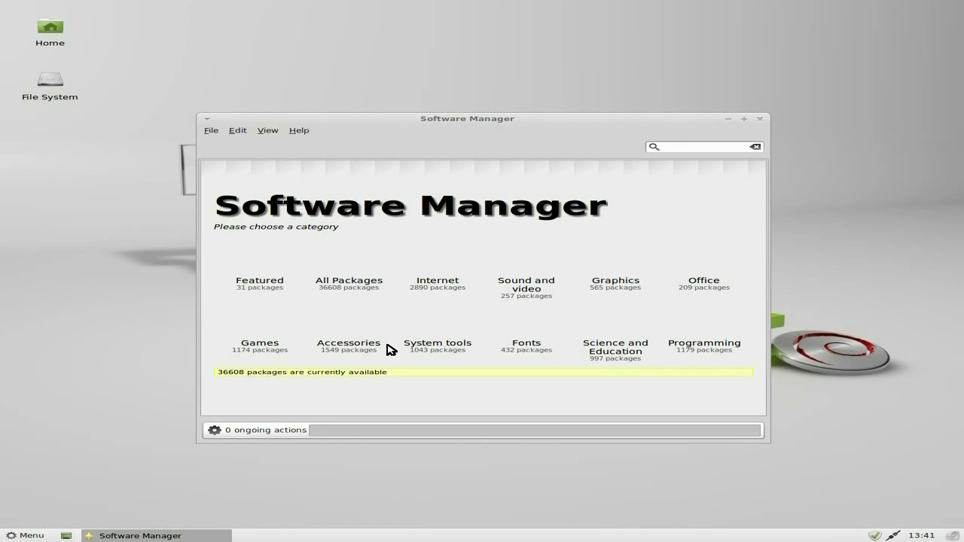
left_click(673, 148)
type("op")
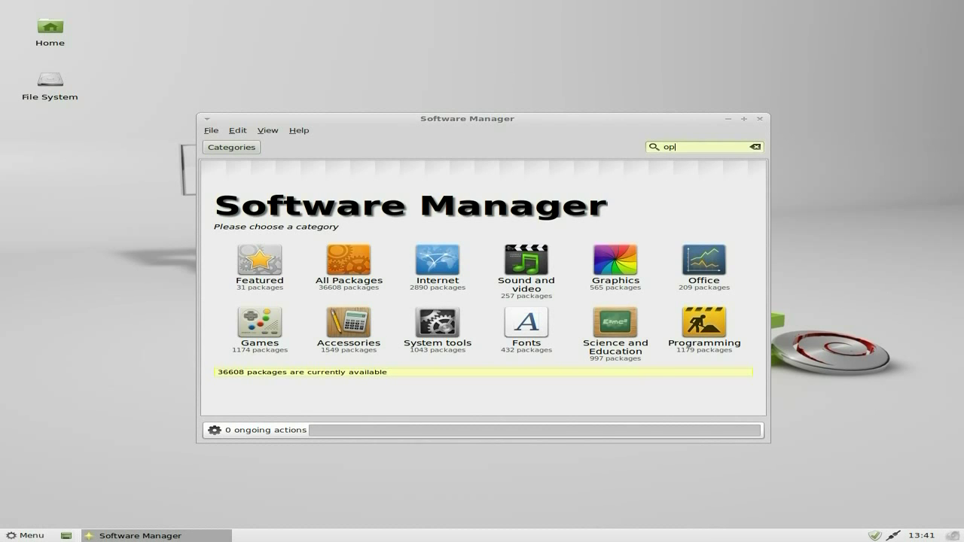
type("enshot")
key("Return")
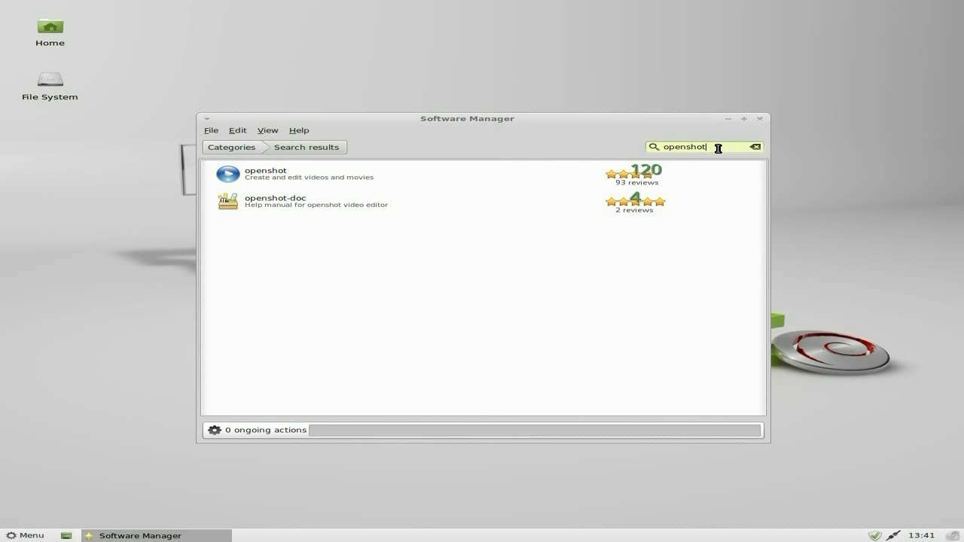
left_click(760, 119)
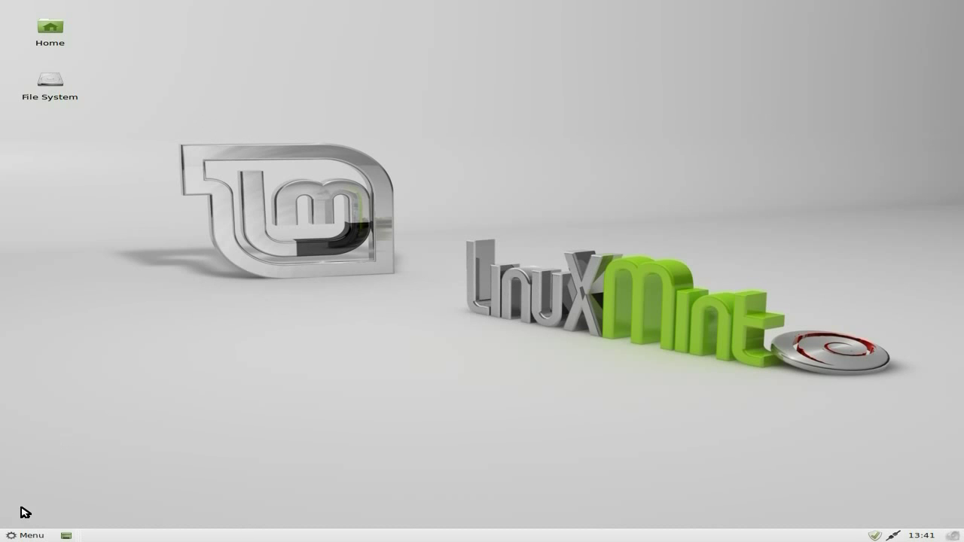
Step: Open Synaptic Package Manager and authenticate with the administrative password
left_click(25, 536)
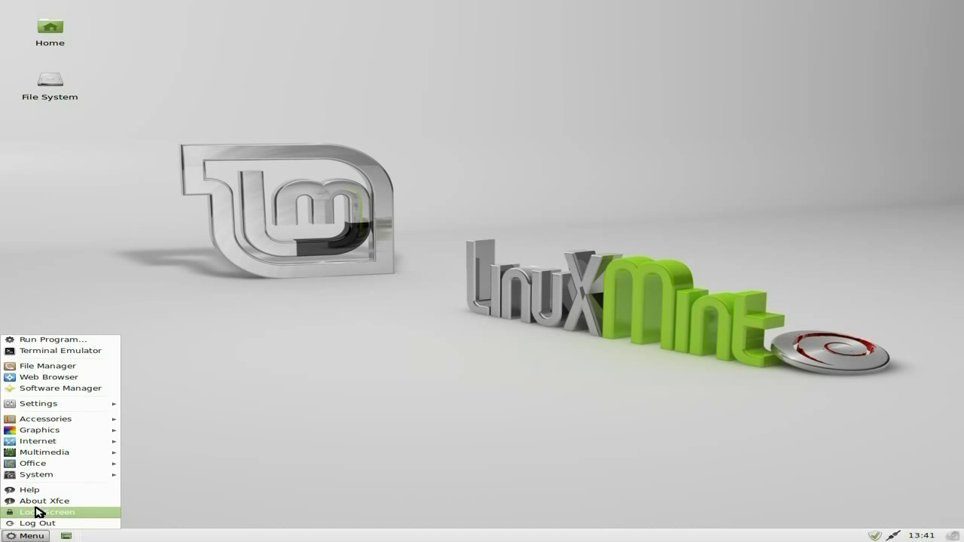
mouse_move(55, 479)
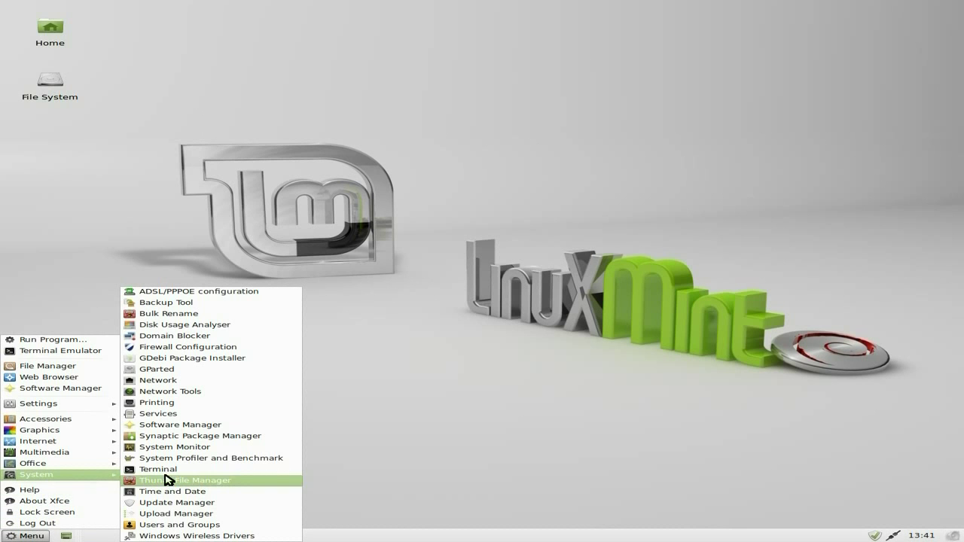
left_click(226, 437)
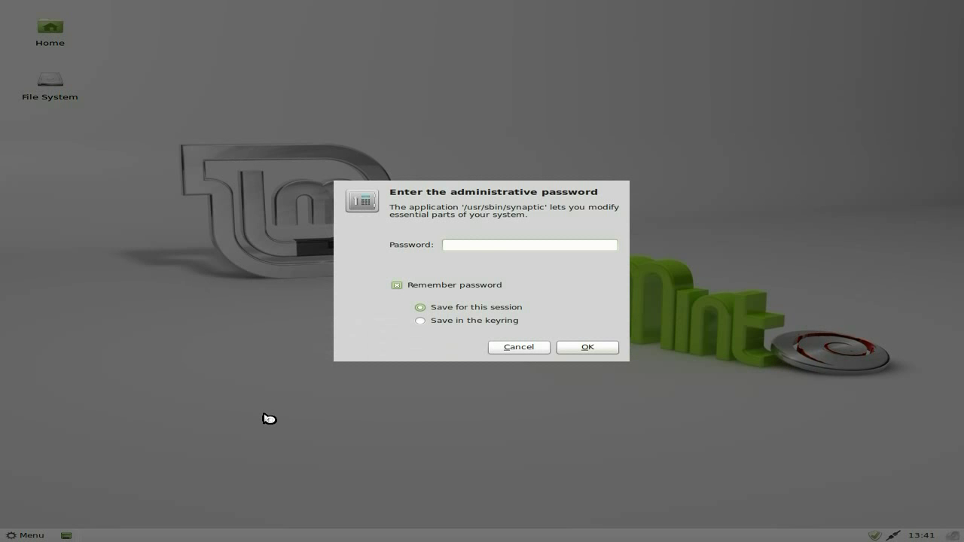
type("********")
key("Return")
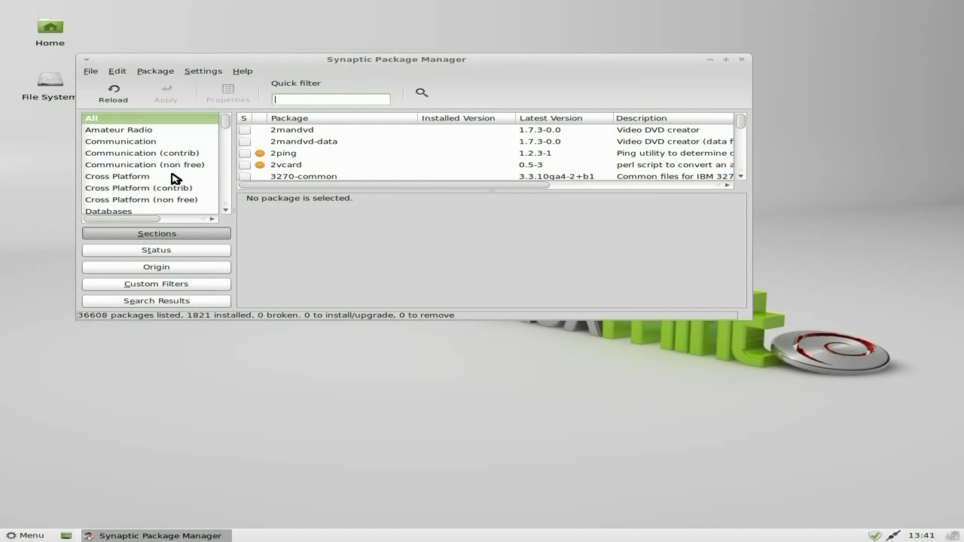
Step: Search the packages for openshot and mark the openshot package for installation together with its additional required packages
left_click(421, 92)
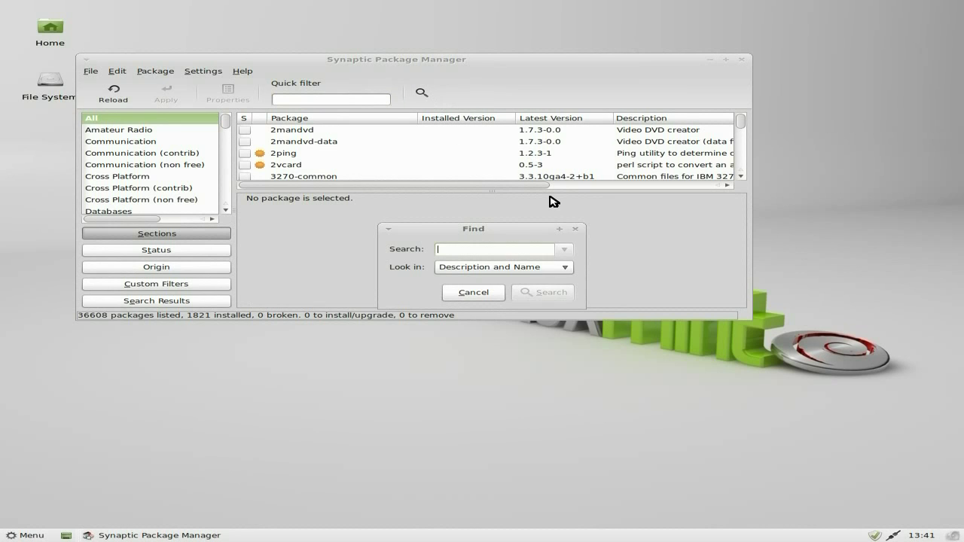
type("openshot")
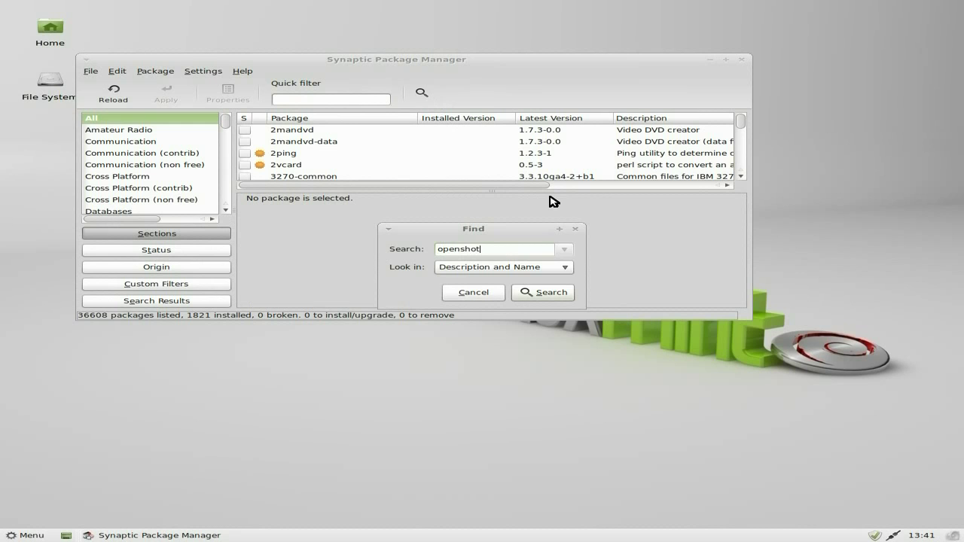
key("Return")
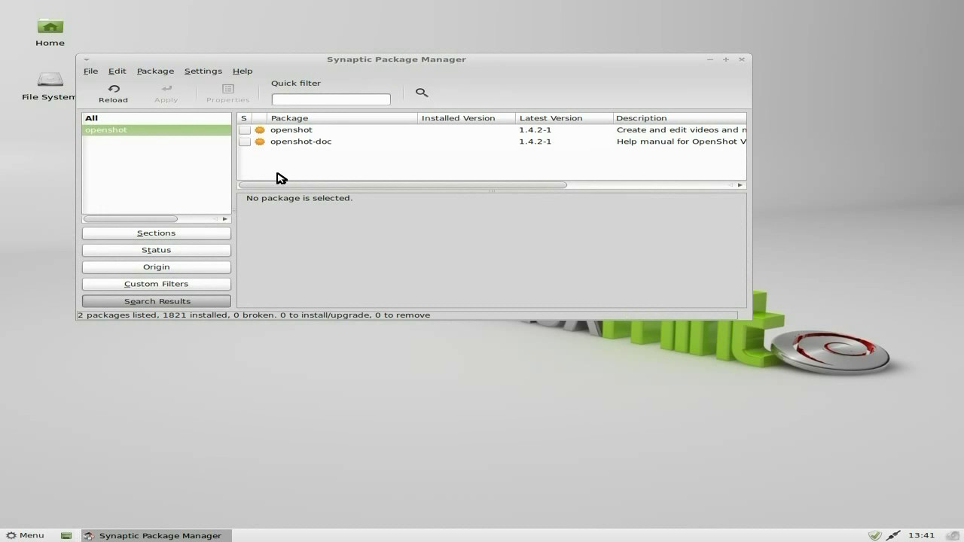
left_click(247, 132)
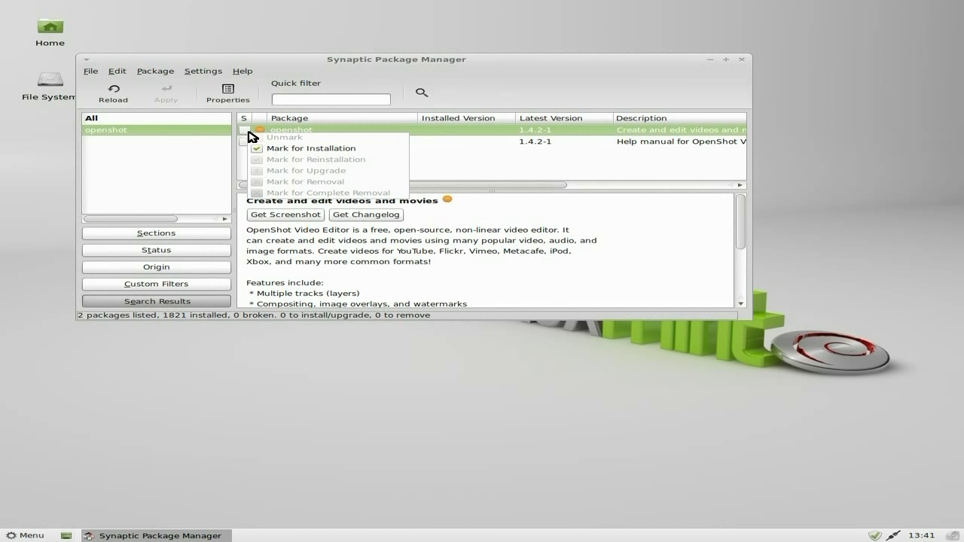
left_click(287, 148)
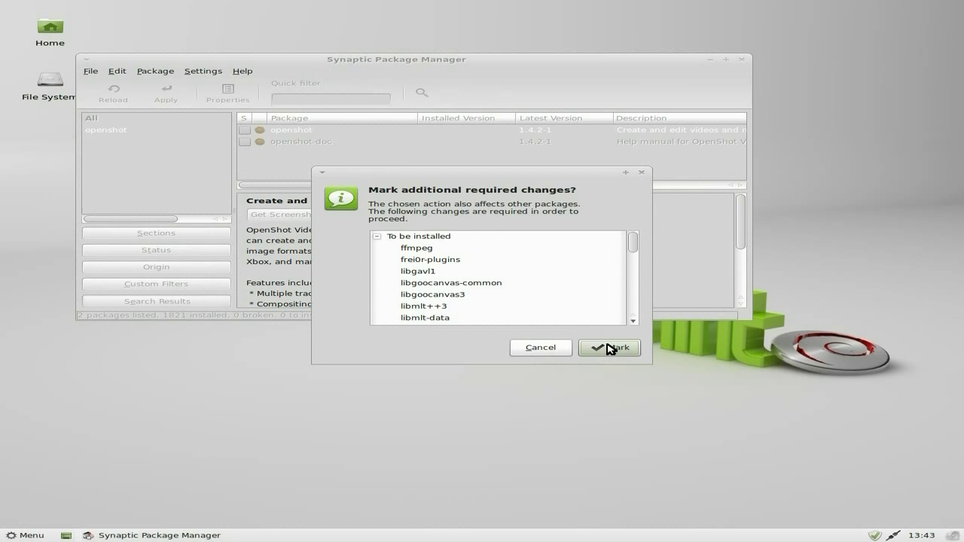
left_click(610, 348)
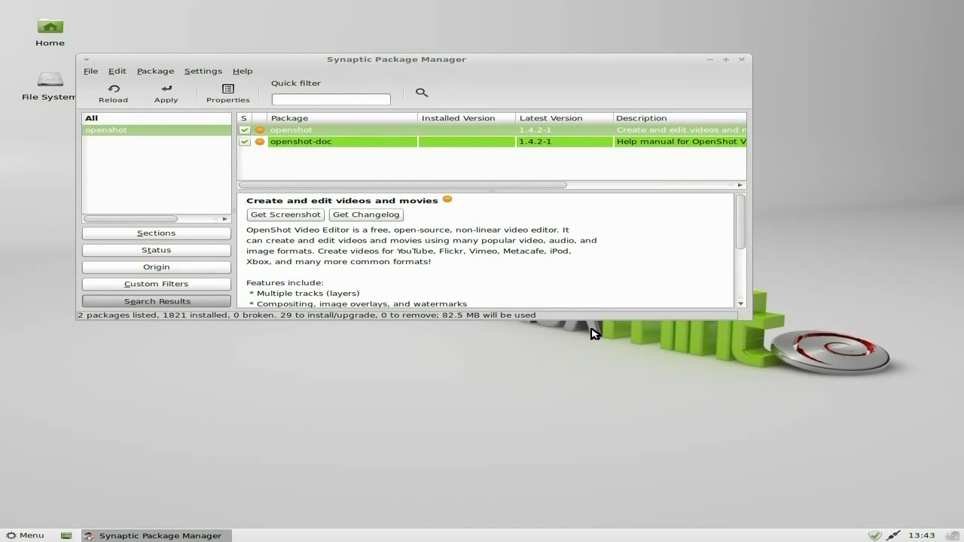
Step: Apply the marked changes to install OpenShot and its dependencies, and close Synaptic Package Manager once the installation is done
left_click(172, 96)
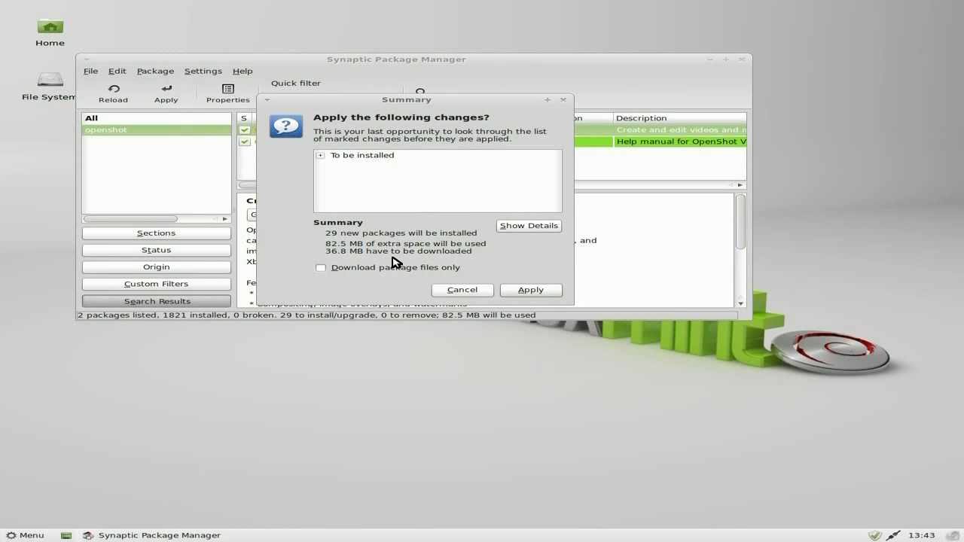
left_click(530, 290)
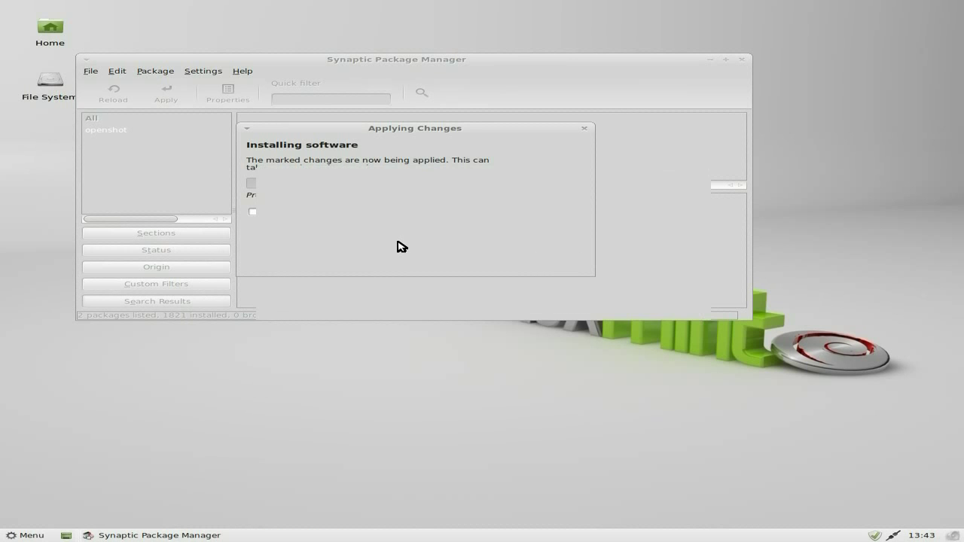
left_click_drag(393, 127, 455, 115)
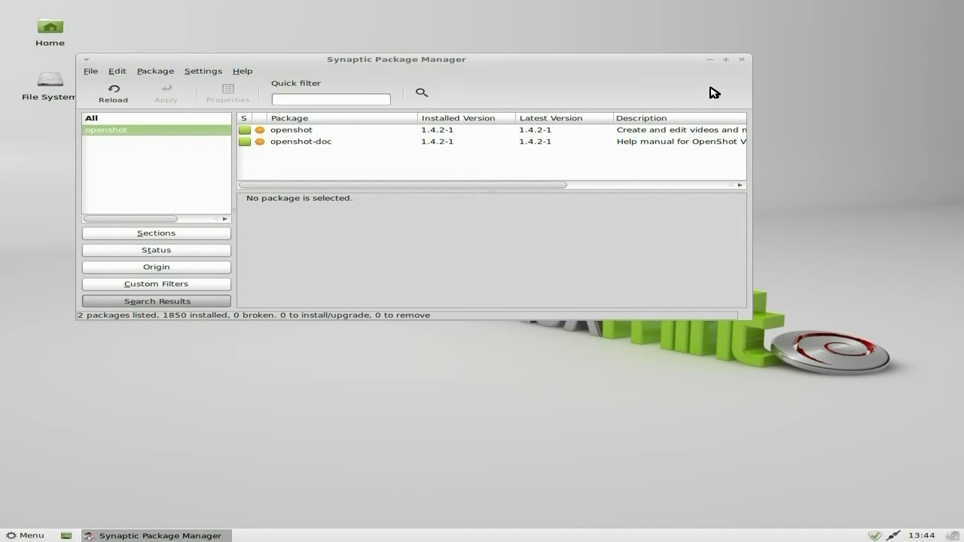
left_click(742, 60)
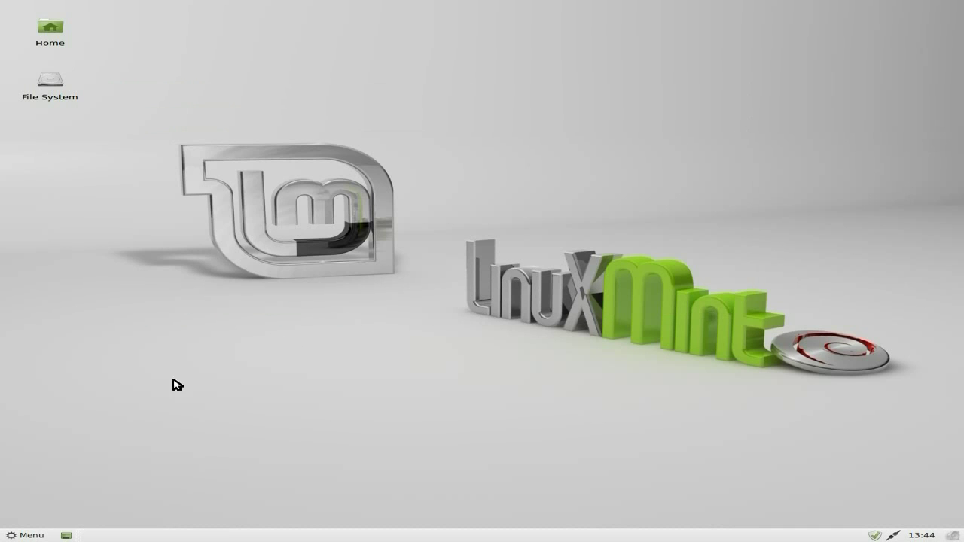
Step: Launch Blender from the graphics applications to check its version, and close it again
left_click(17, 535)
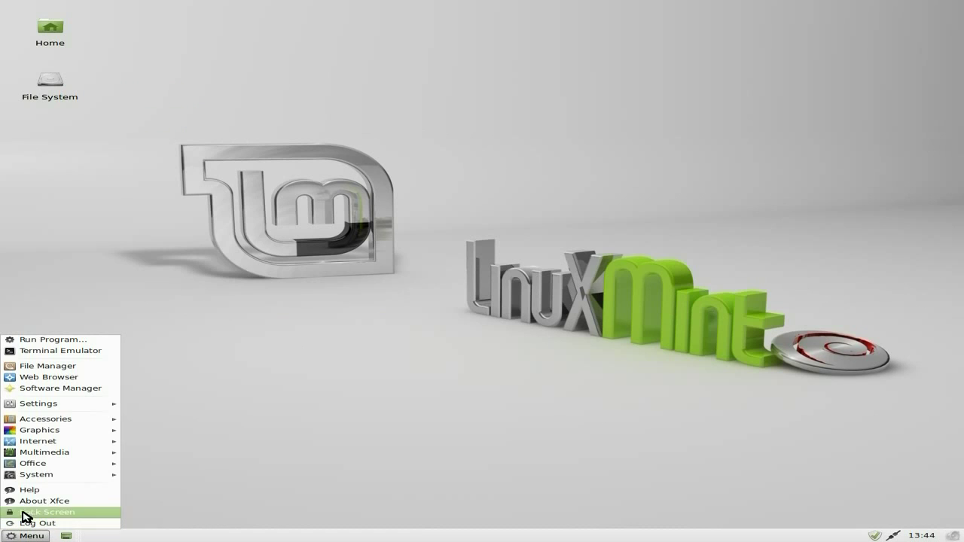
mouse_move(53, 423)
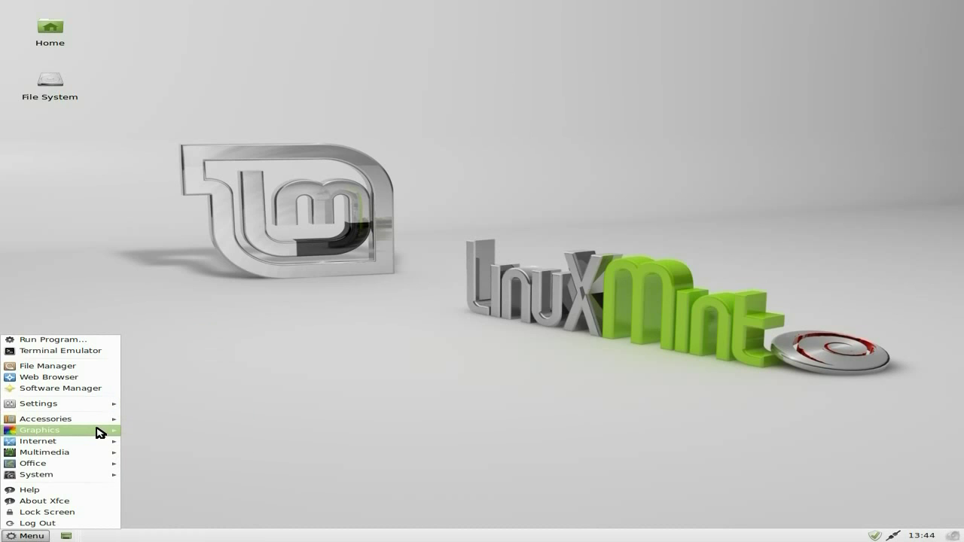
mouse_move(97, 433)
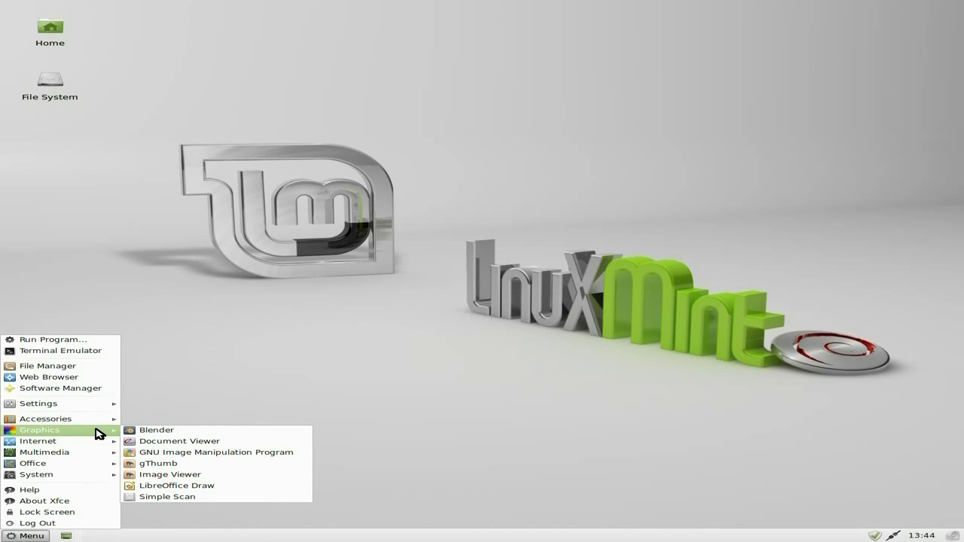
left_click(155, 432)
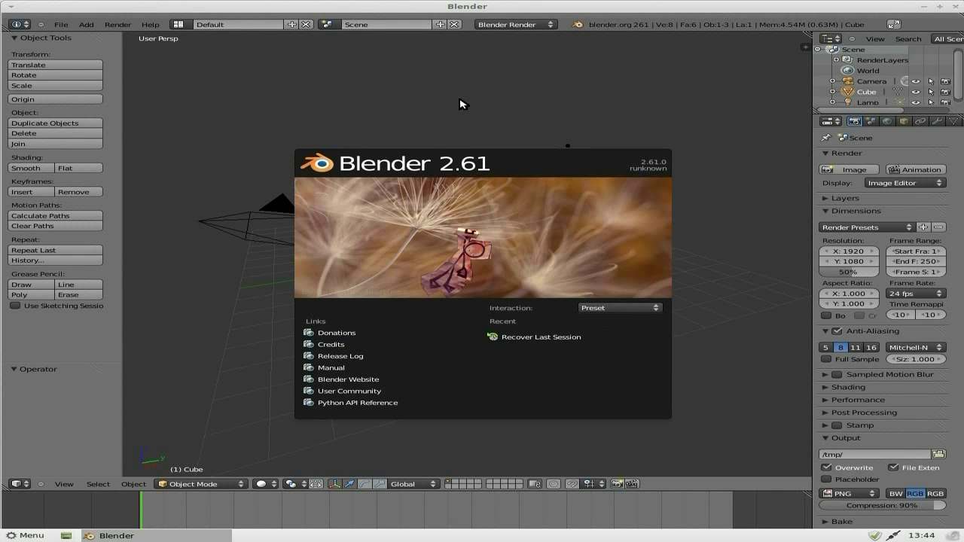
left_click(954, 6)
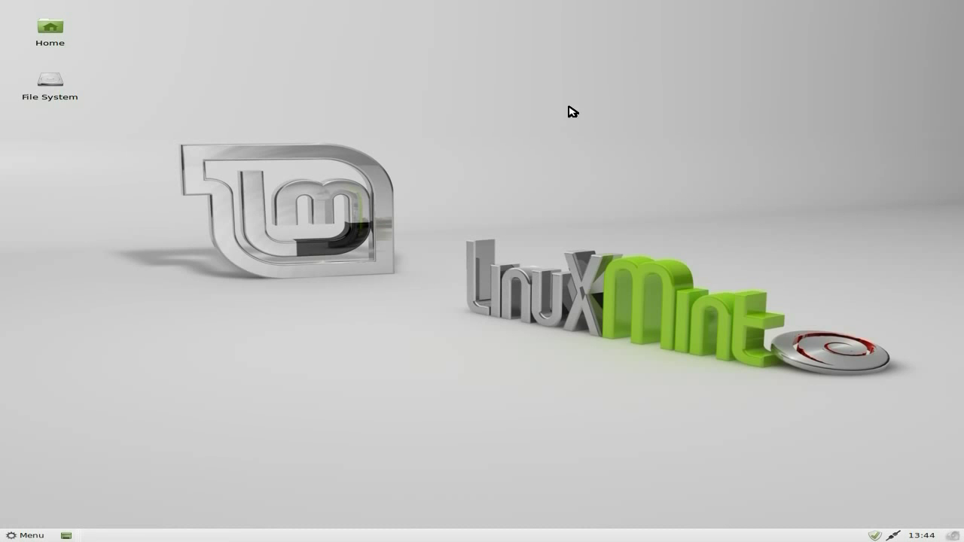
Step: Launch OpenShot Video Editor from the multimedia applications
left_click(32, 536)
mouse_move(71, 432)
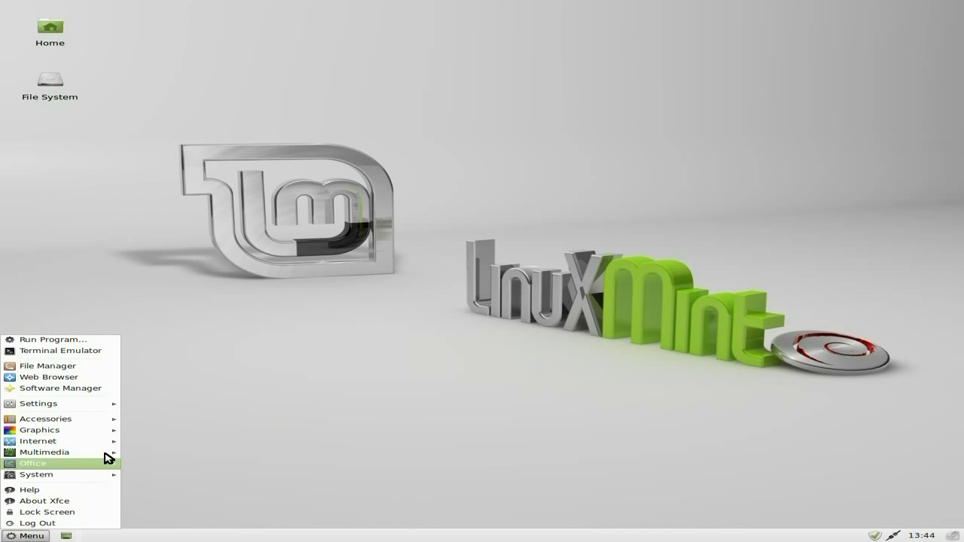
mouse_move(99, 444)
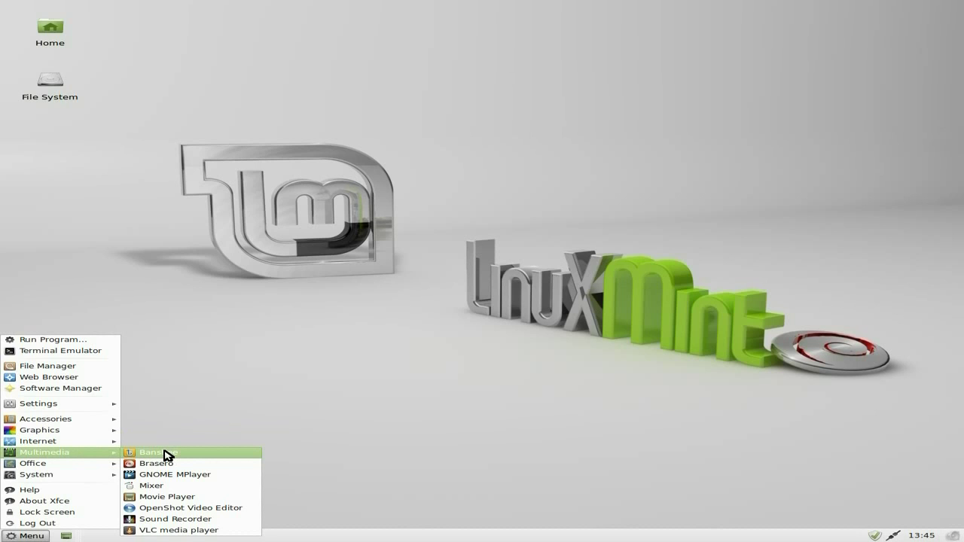
left_click(179, 508)
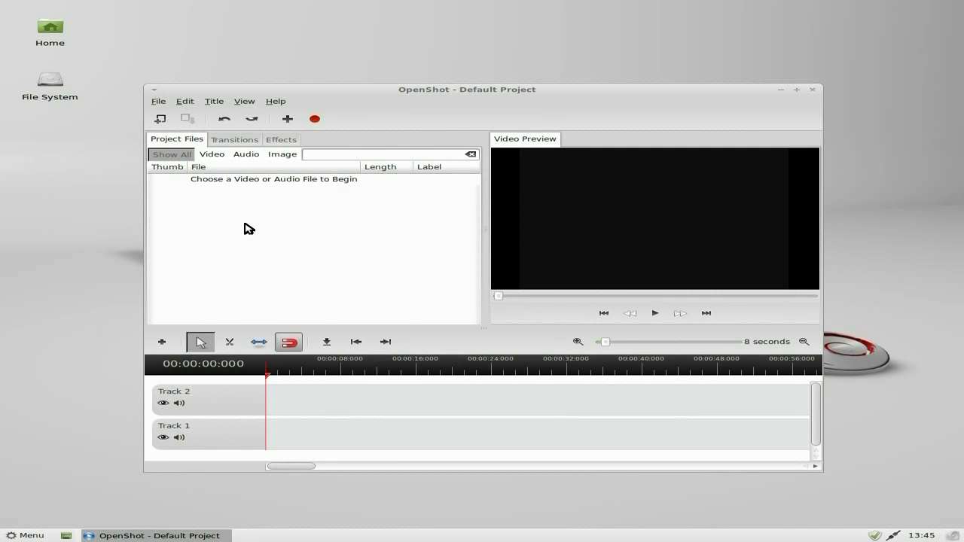
Step: Start a new animated title in OpenShot based on the Fly Towards Camera template
left_click(215, 104)
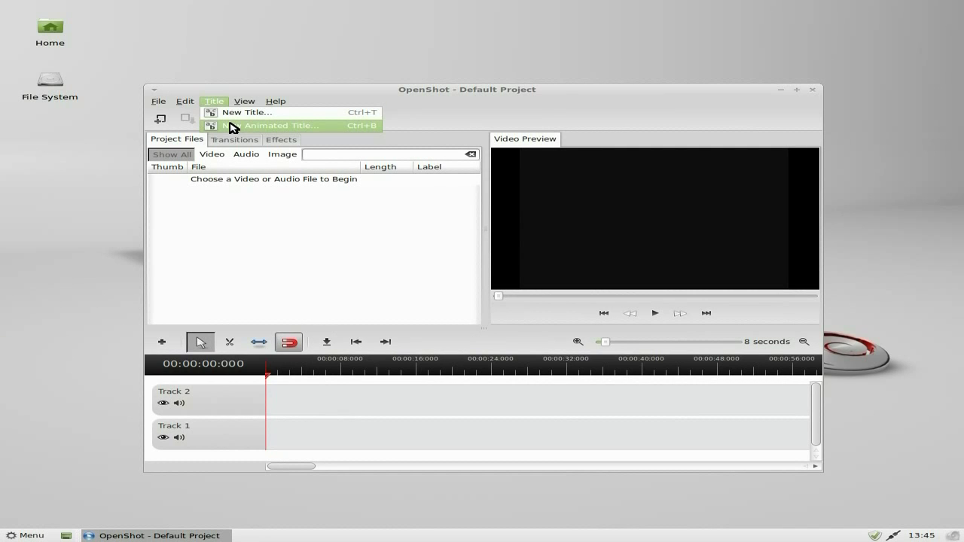
left_click(232, 130)
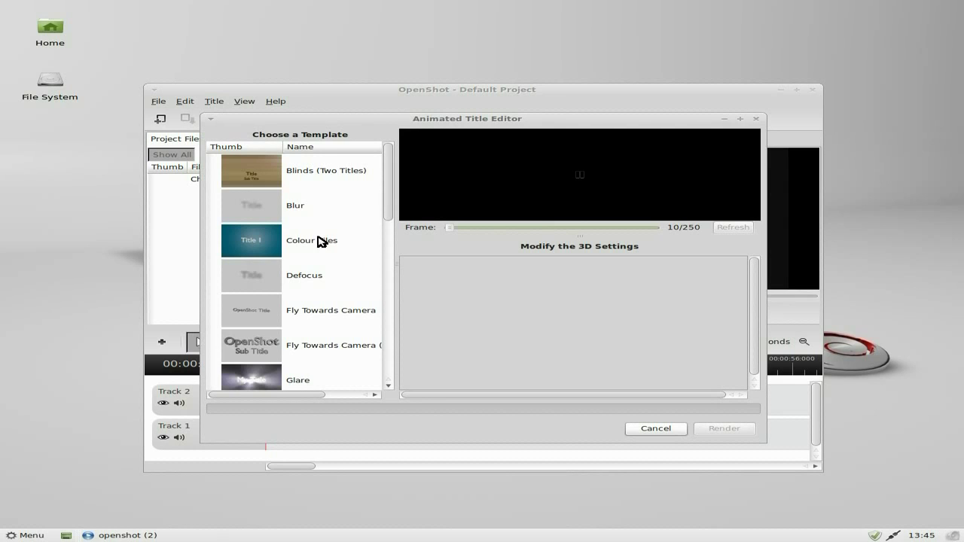
scroll(318, 246, "down", 1)
left_click(258, 251)
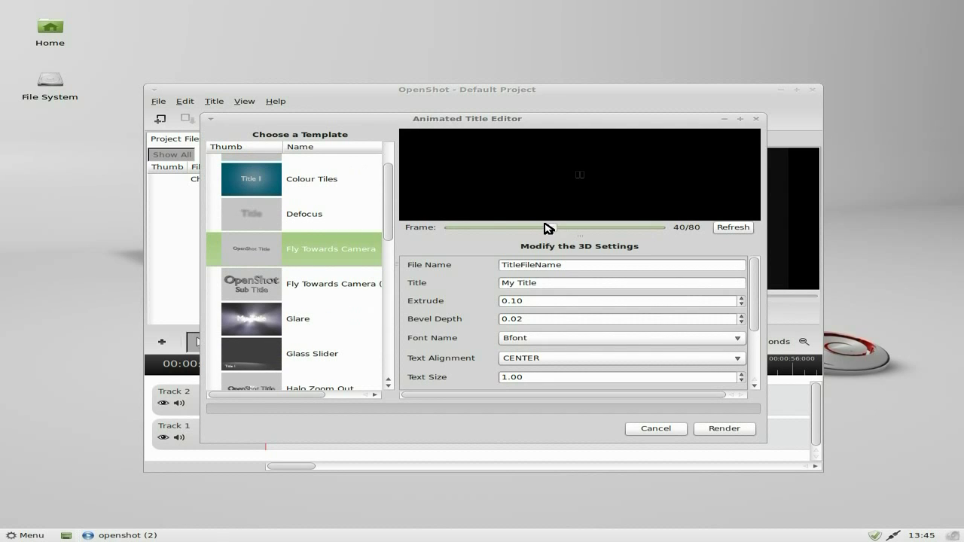
Step: Preview frame 43 of the animated title and render the title into the project files
left_click_drag(555, 230, 561, 230)
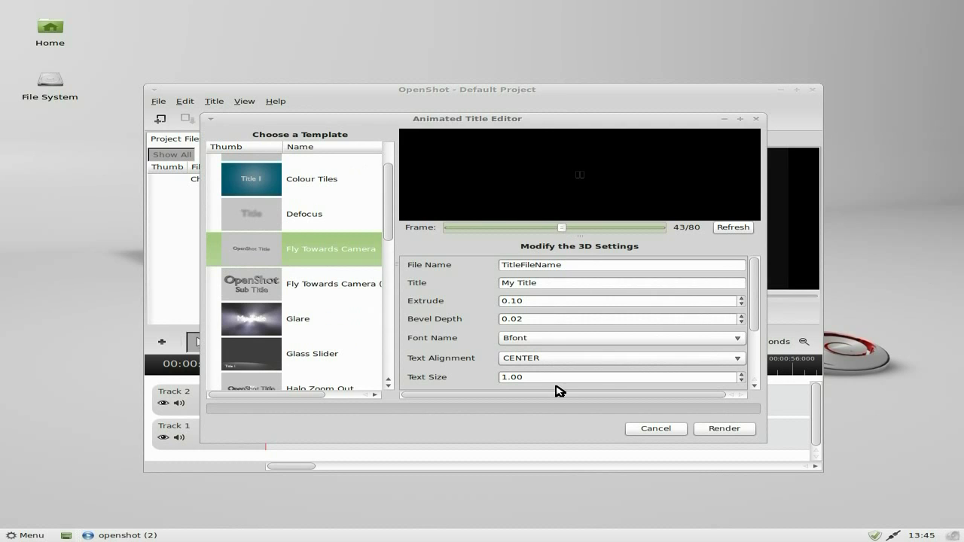
left_click(731, 225)
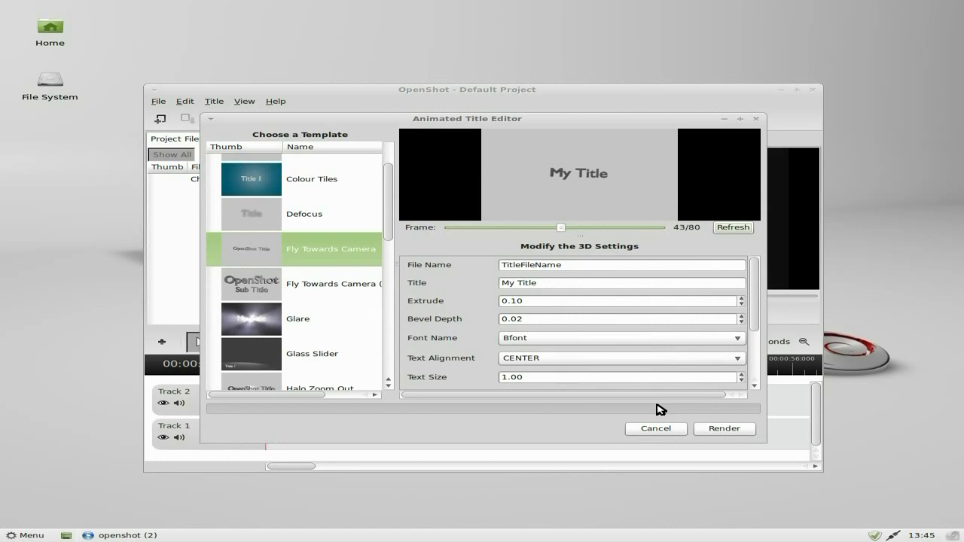
left_click(720, 431)
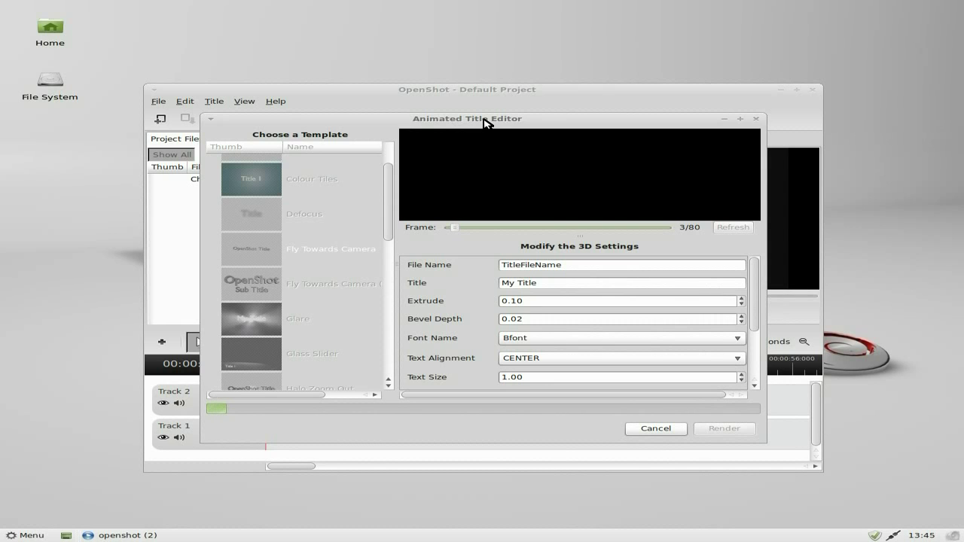
left_click(646, 427)
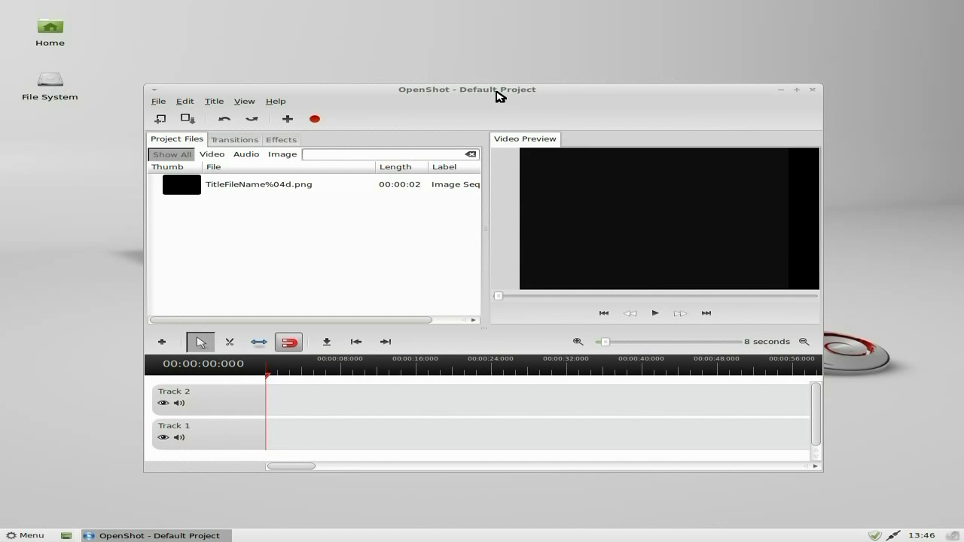
Step: Close the OpenShot project without saving its changes
left_click(811, 89)
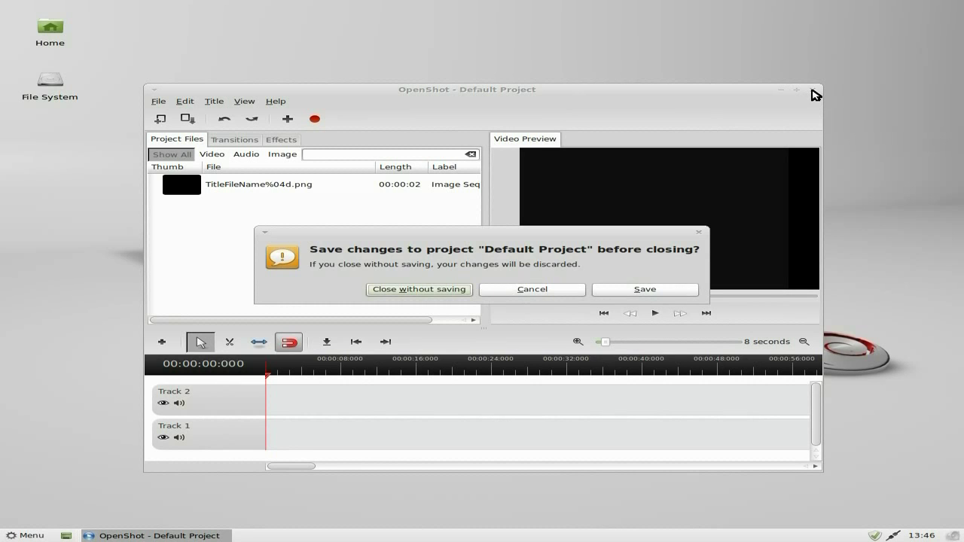
left_click(437, 292)
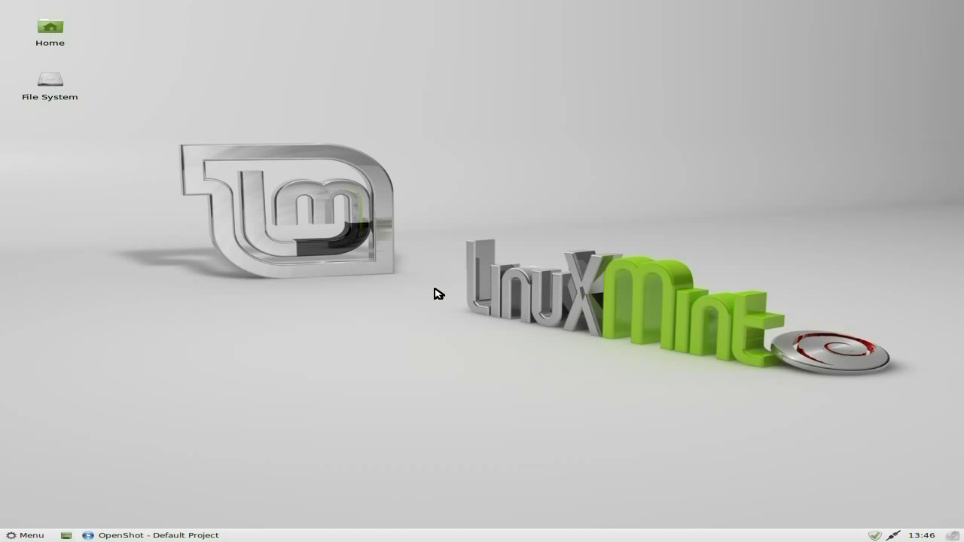
Step: Launch LibreOffice Writer from the office applications to view its blank document window, and close it again
left_click(13, 536)
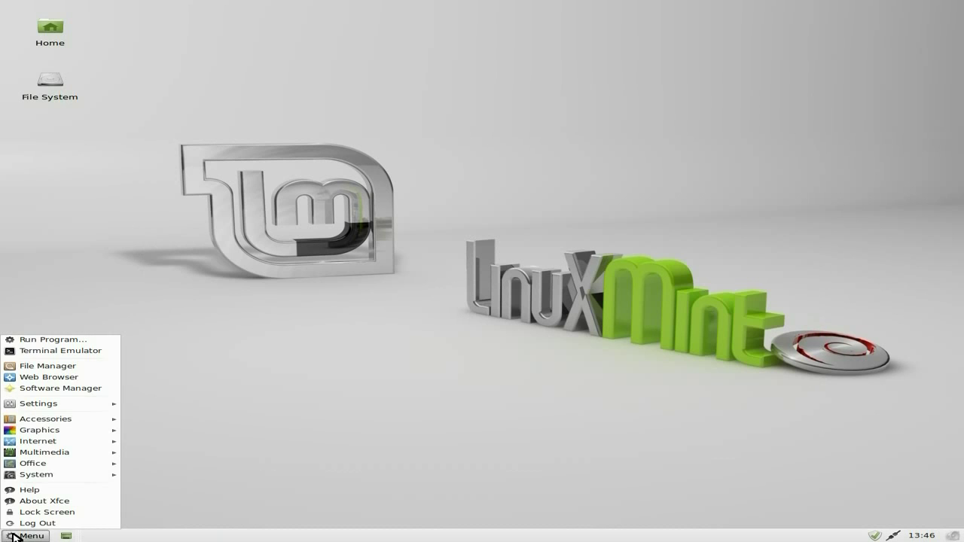
mouse_move(43, 465)
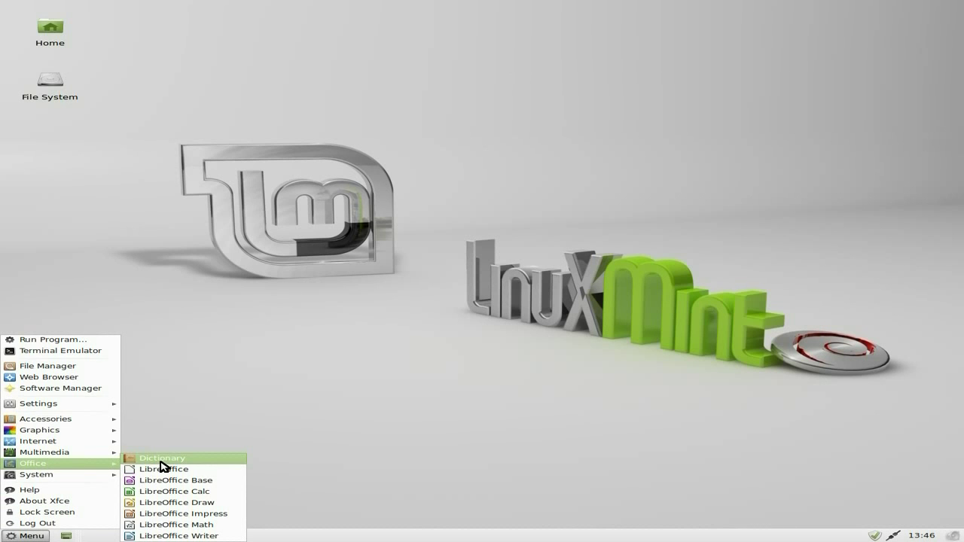
left_click(189, 535)
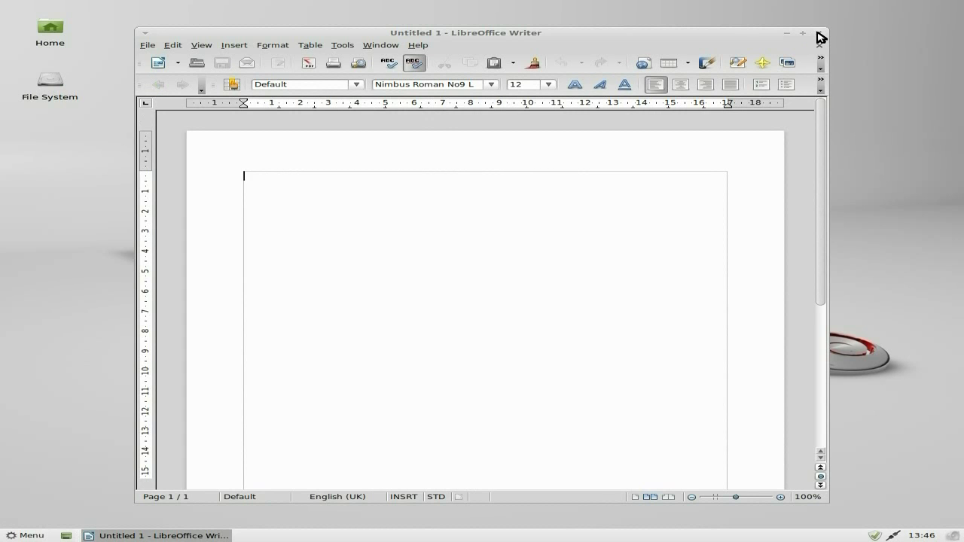
left_click(820, 36)
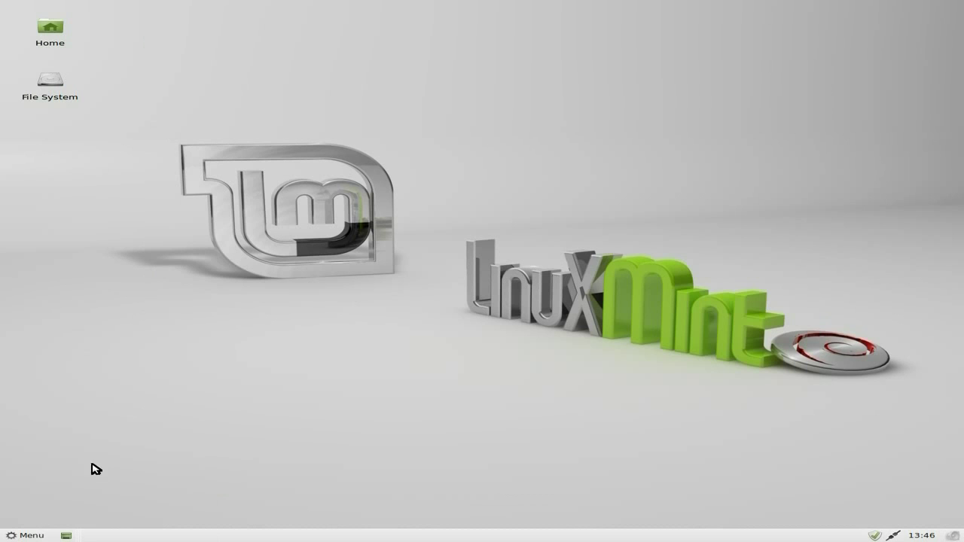
Step: Launch System Monitor from the system applications to check CPU, memory and network usage, and close it again
left_click(27, 536)
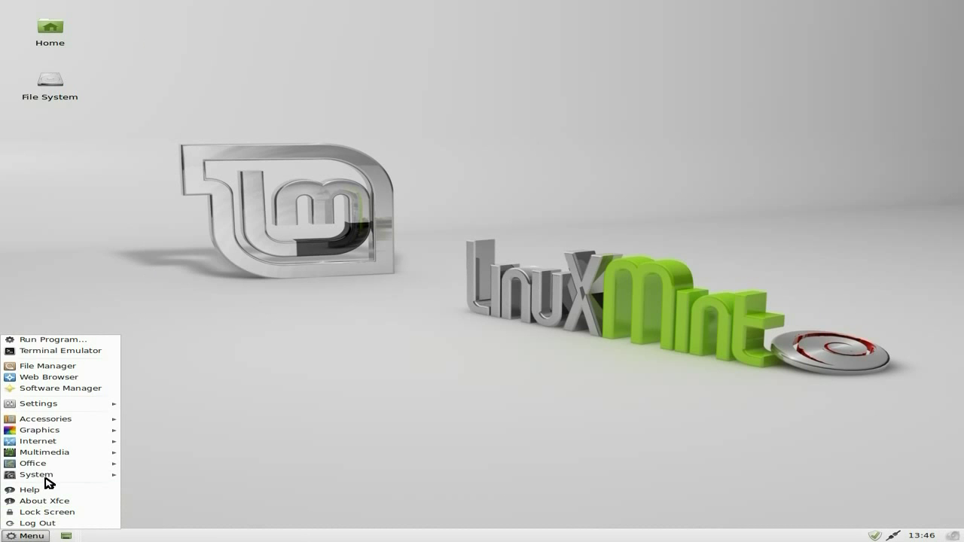
mouse_move(53, 479)
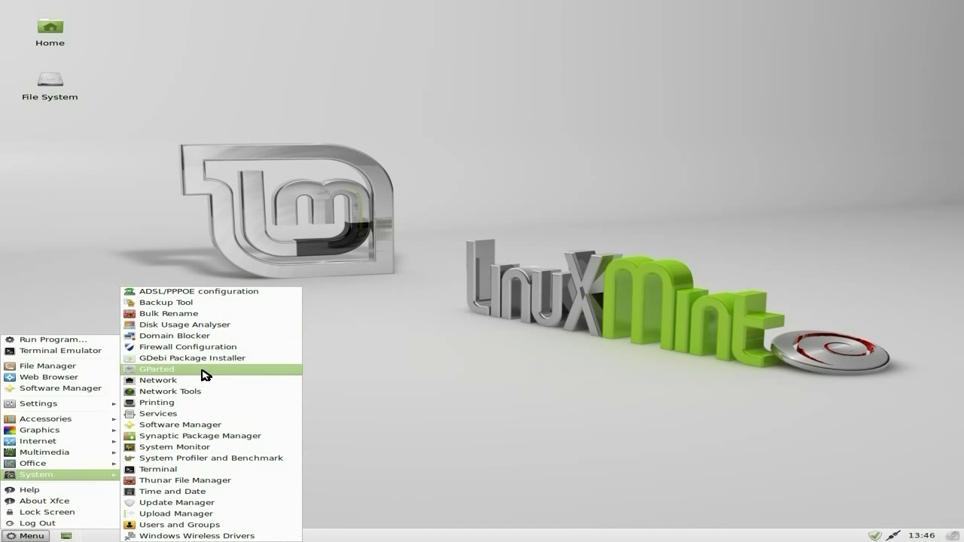
left_click(186, 448)
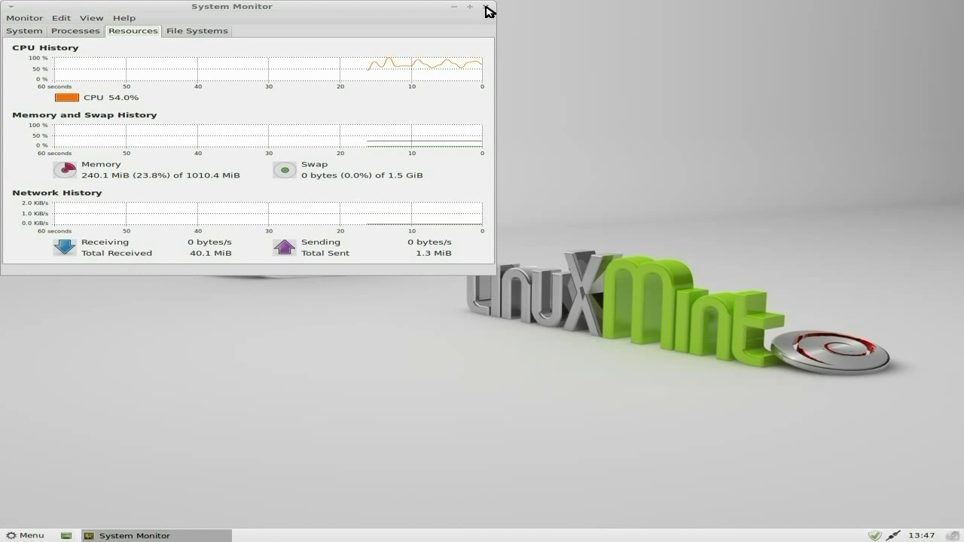
left_click(487, 9)
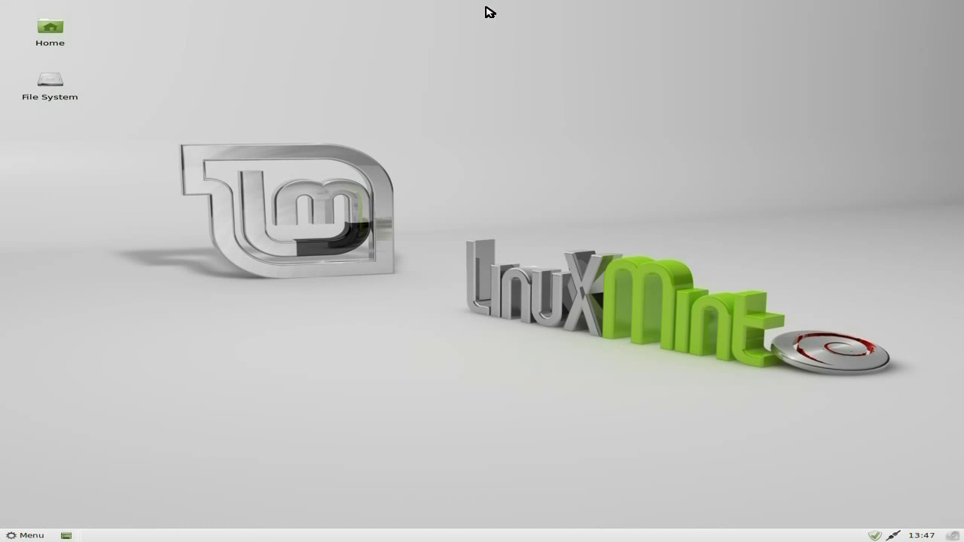
Step: Open the information window about the Xfce desktop environment to check its version, and close it again
left_click(30, 534)
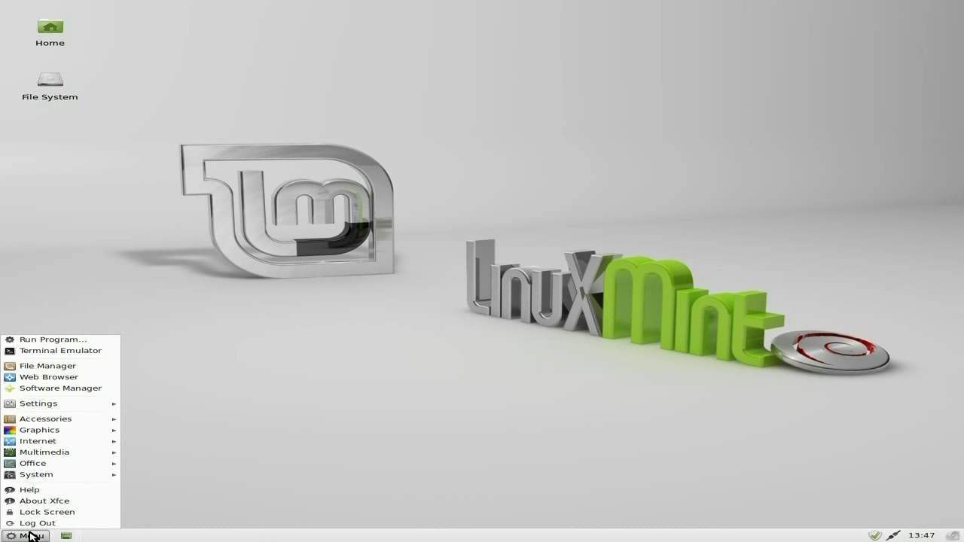
left_click(45, 501)
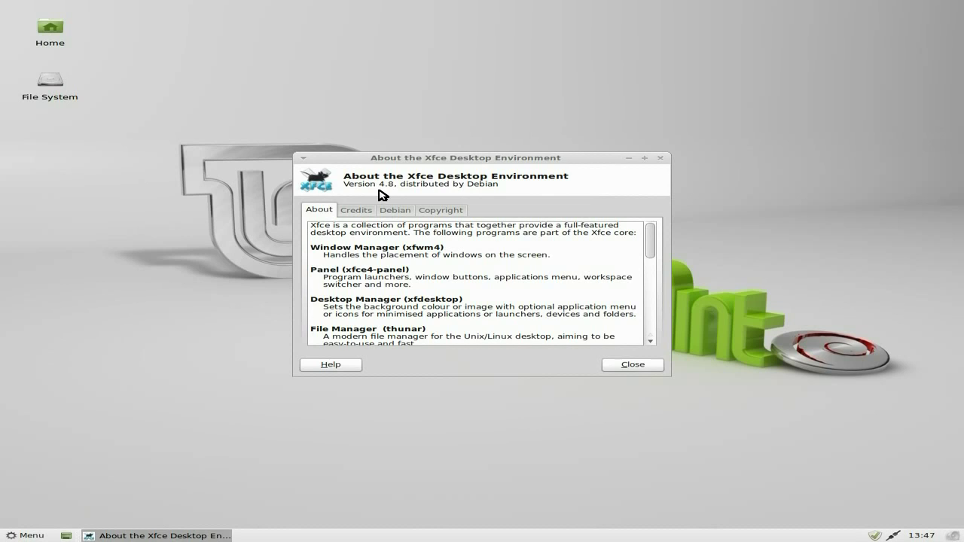
left_click(631, 366)
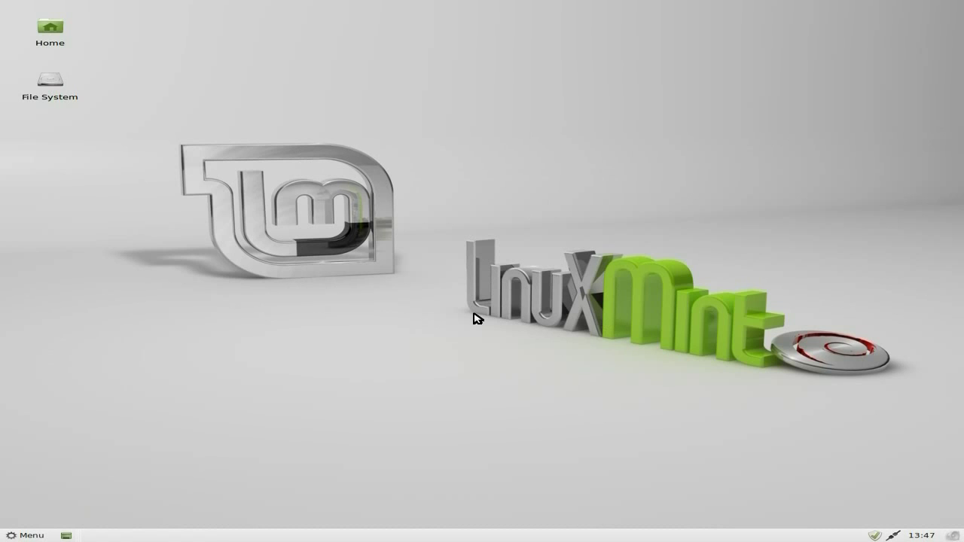